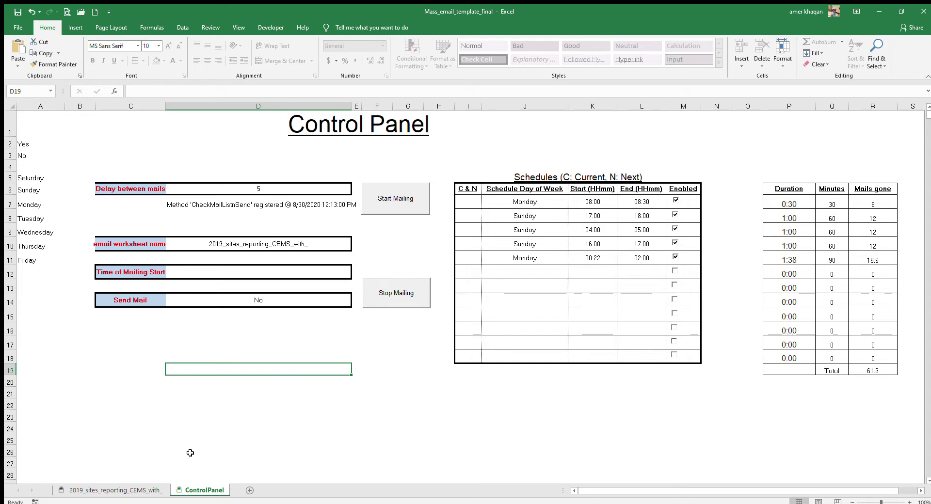
Check the mail delay (D6) and email worksheet name (D10), then view the 2019_sites_reporting_CEMS_with_ sheet.
click(141, 491)
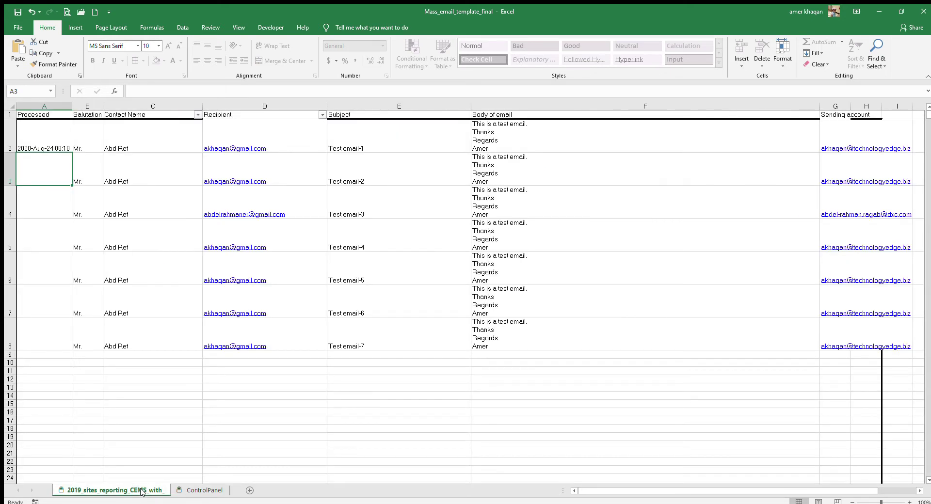
click(193, 491)
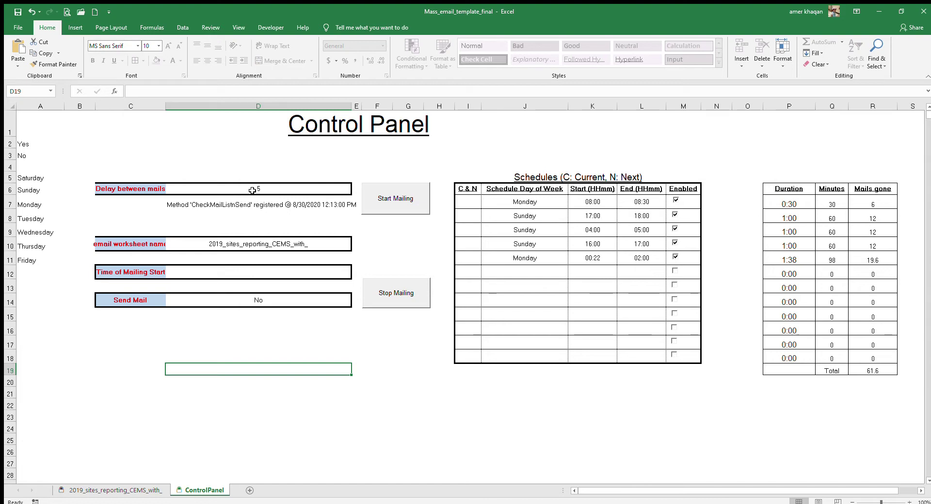
click(252, 190)
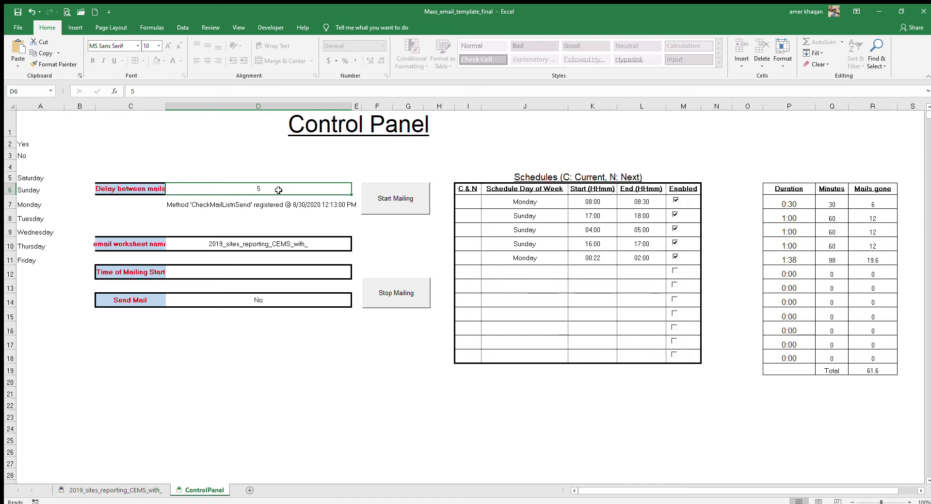
click(197, 245)
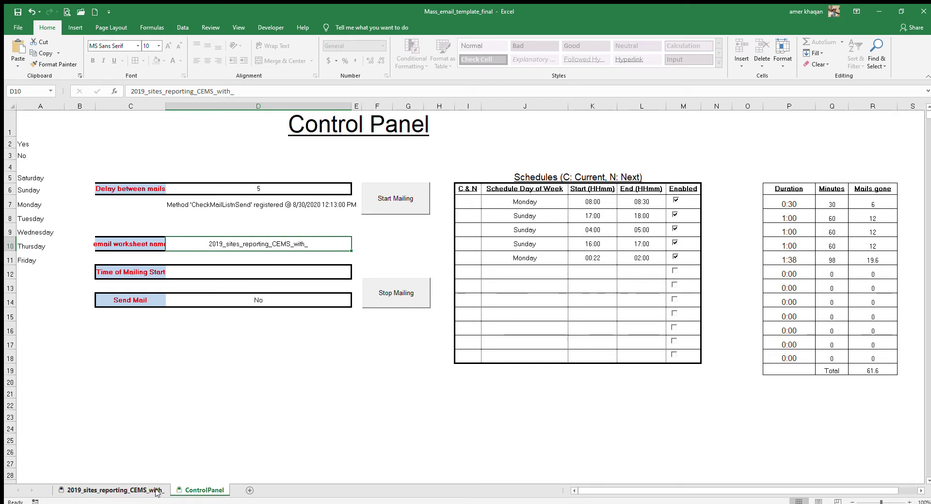
click(116, 490)
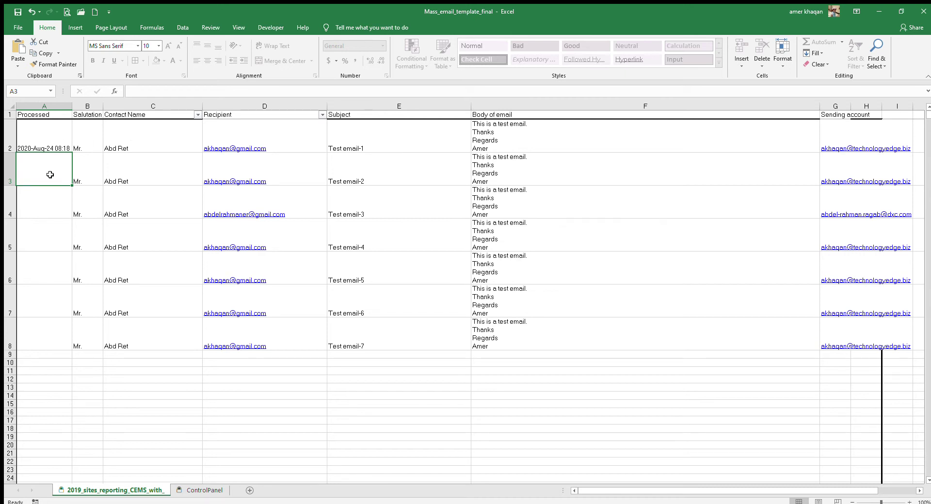
Check A2's processed timestamp, then verify the ControlPanel's email worksheet name and Send Mail setting.
click(48, 136)
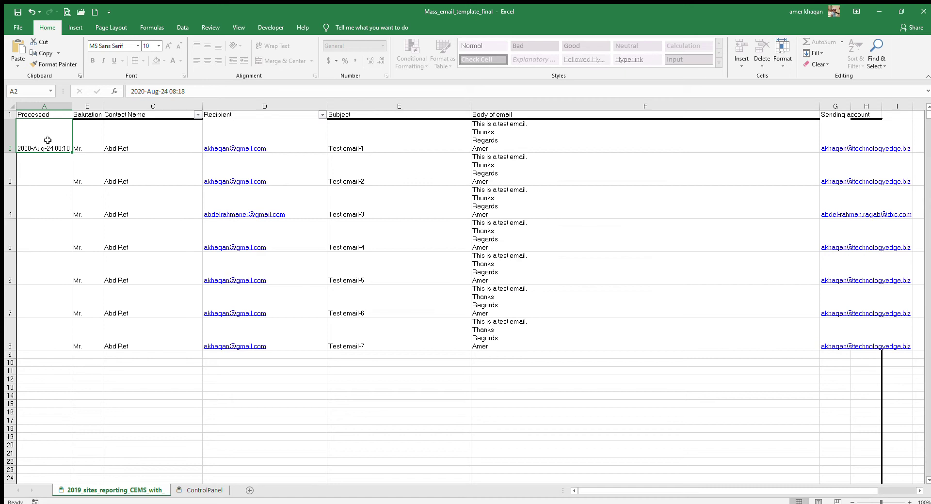
click(195, 490)
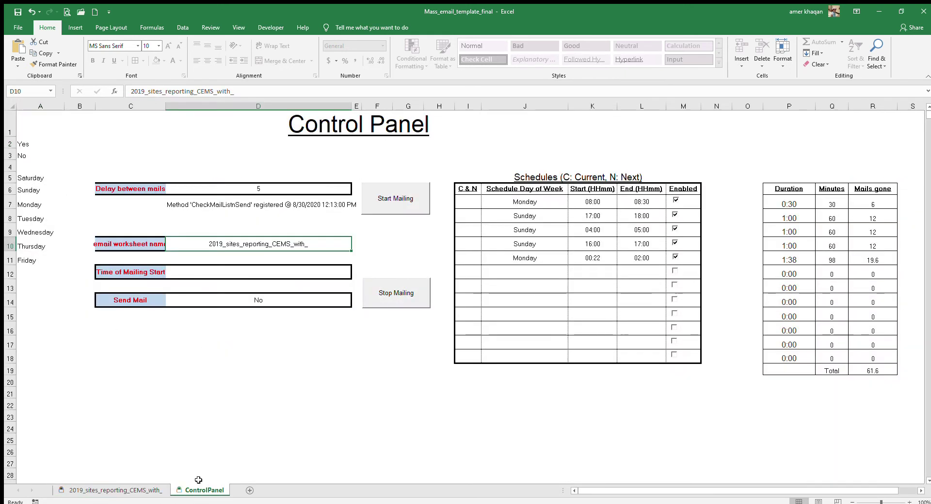
click(186, 249)
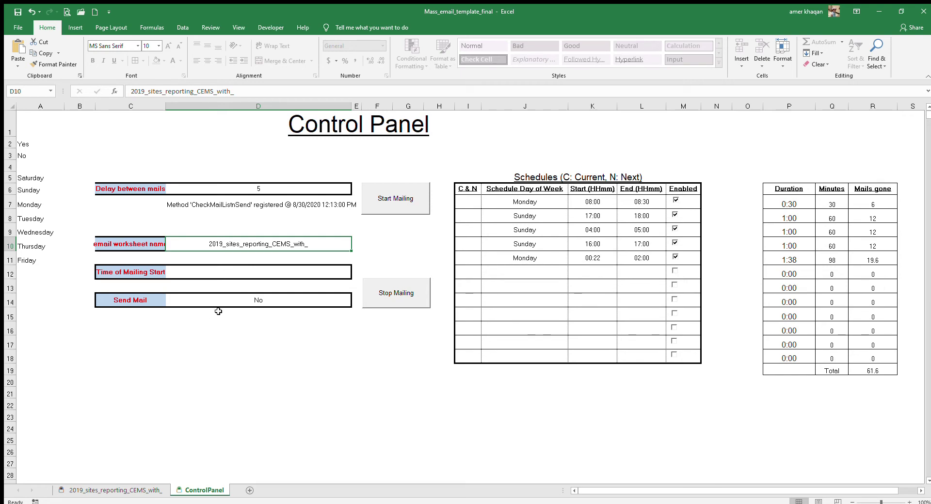
click(328, 303)
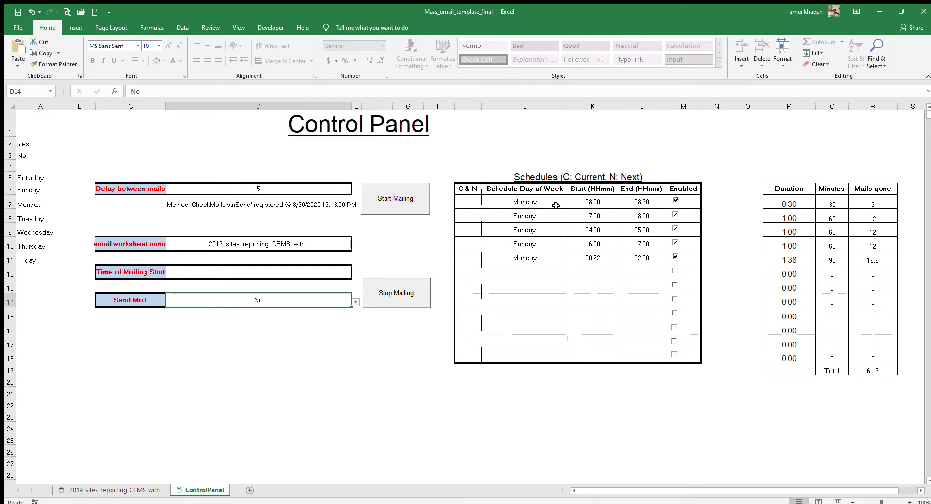
Add a Tuesday schedule row in J12 with start time 08:00 and end time 17.
click(549, 273)
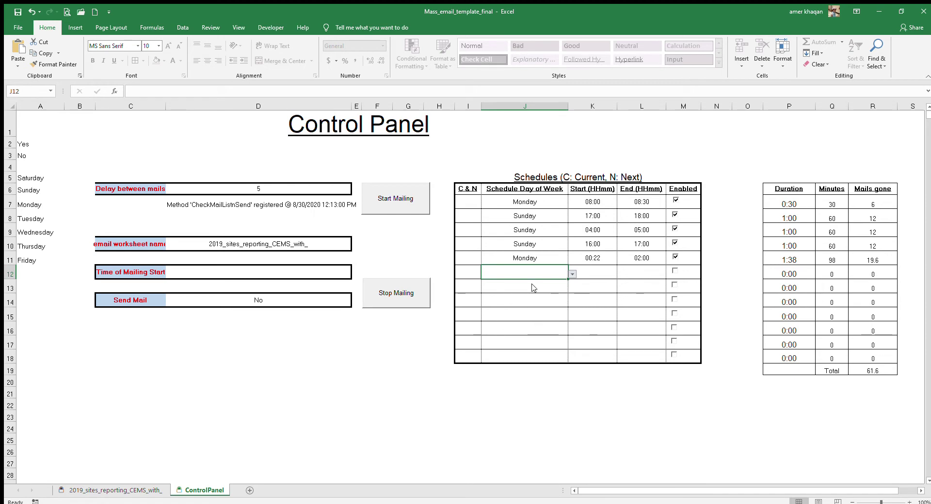
text(Tuesday)
click(591, 273)
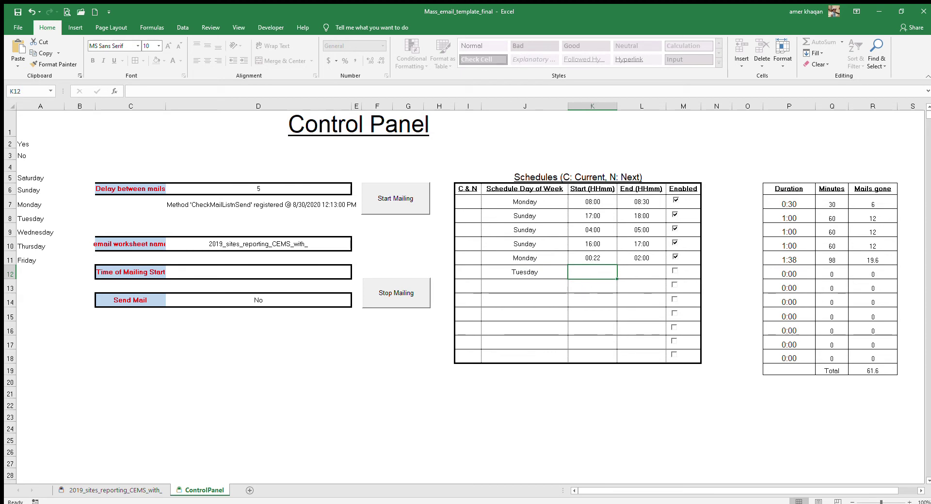
text(08:00)
key(Return)
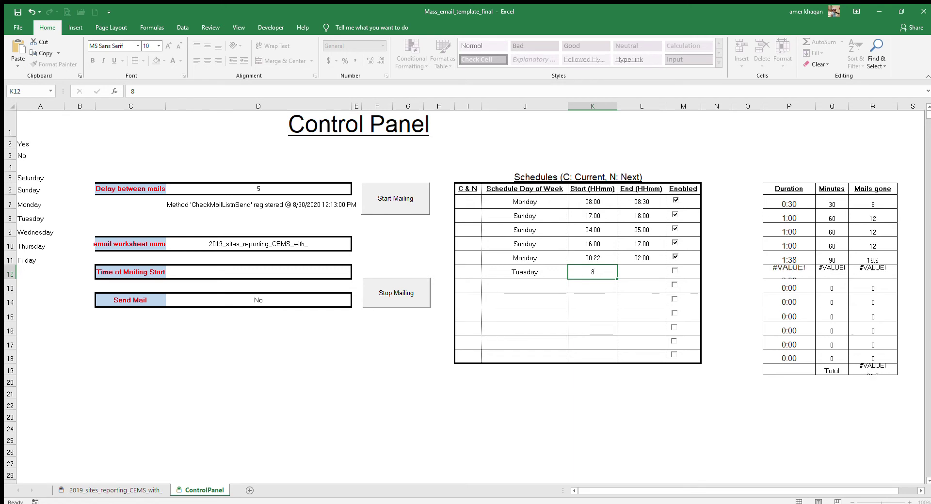
click(592, 272)
click(641, 272)
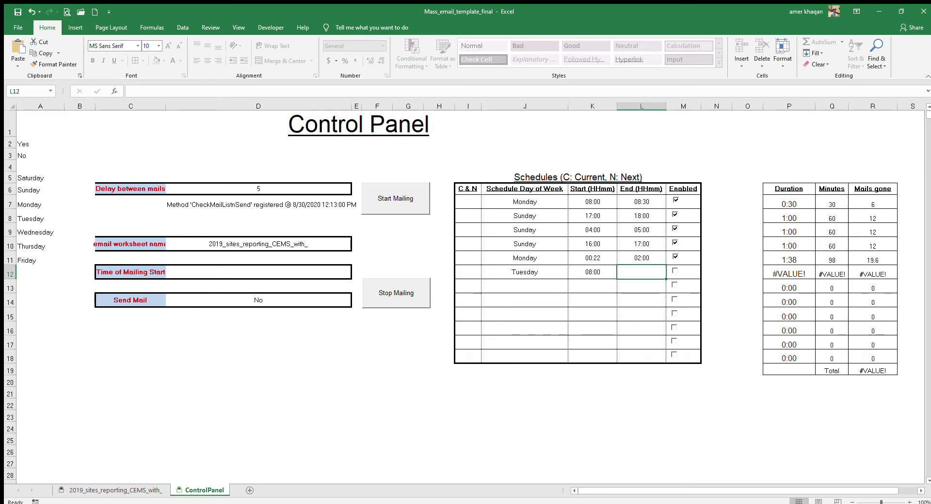
text(17)
key(Return)
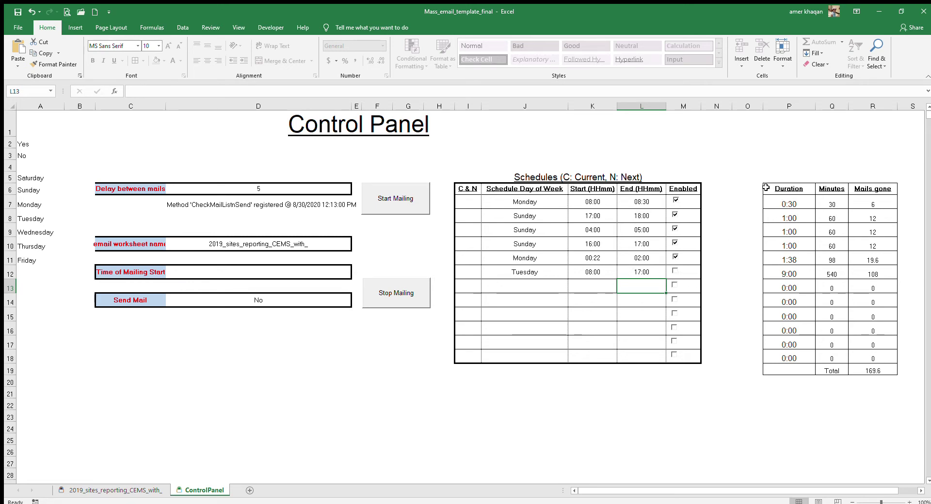
drag(807, 186, 881, 363)
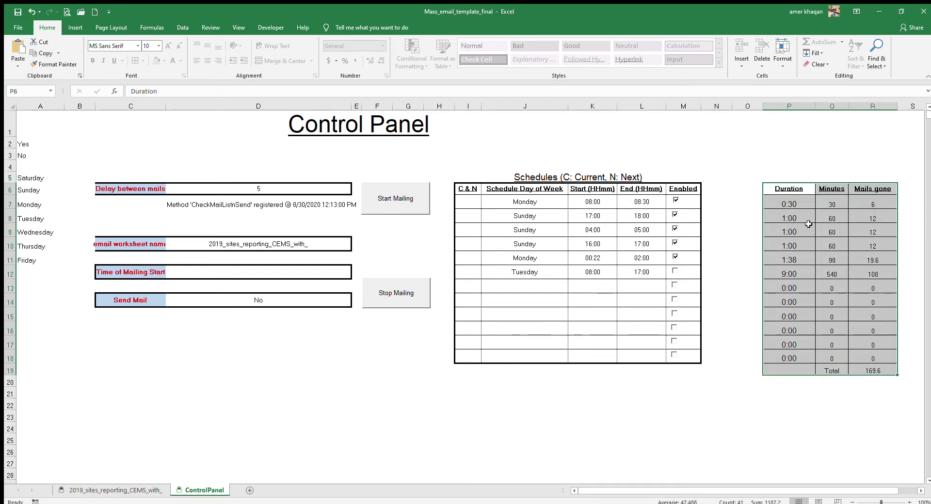
click(802, 206)
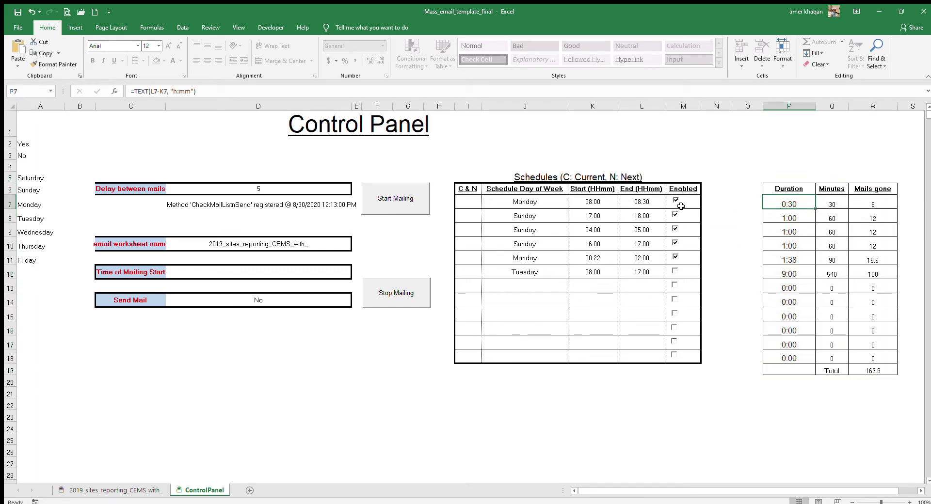
click(599, 203)
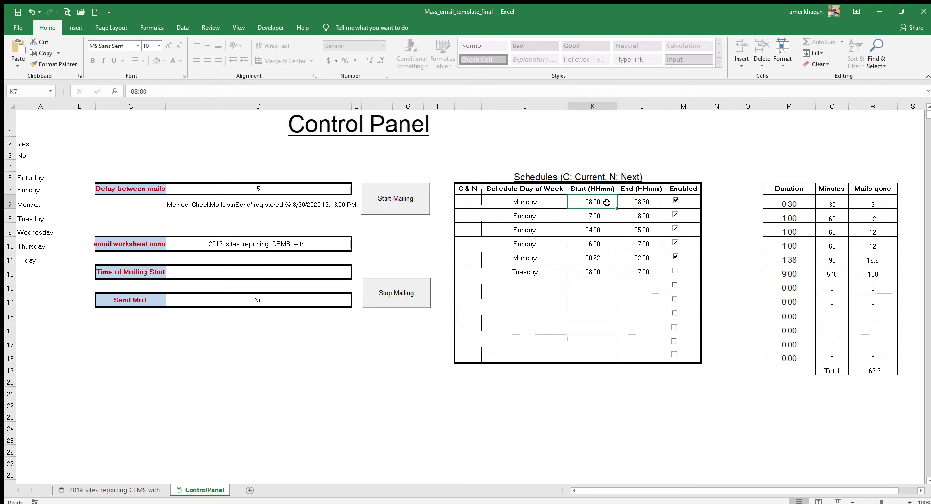
click(638, 202)
click(804, 205)
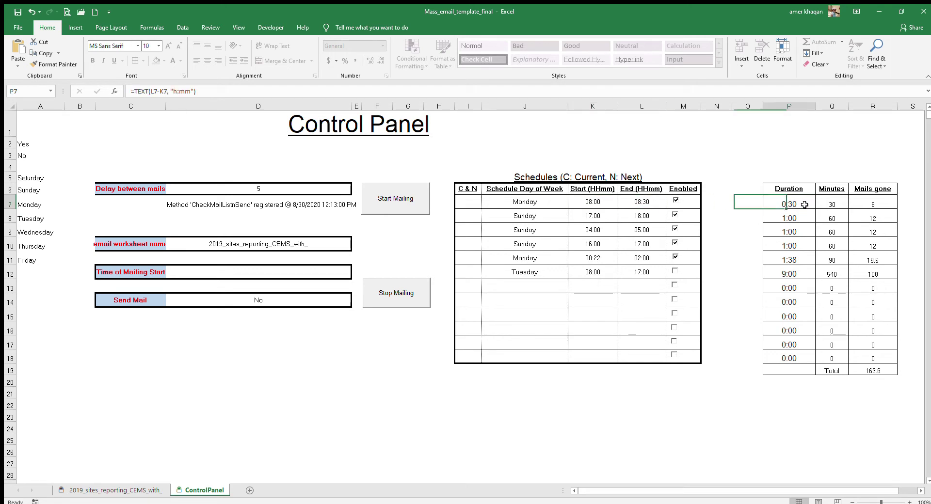
click(835, 201)
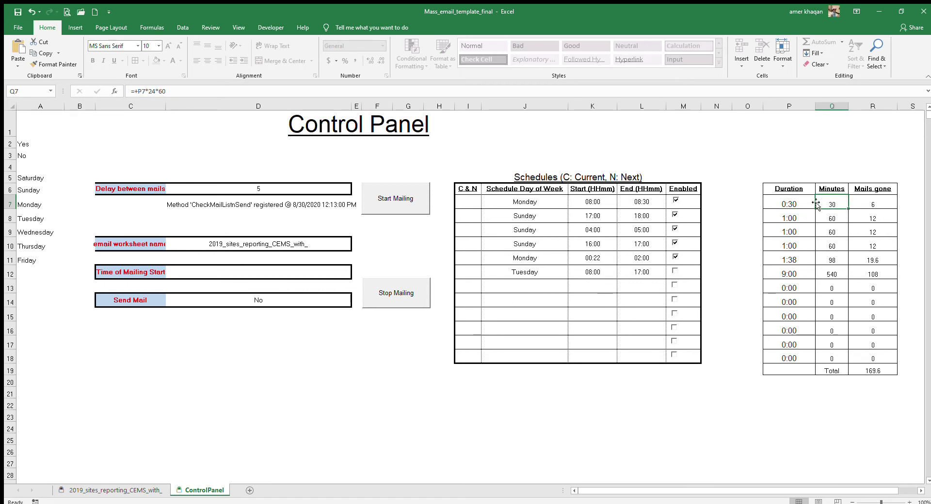
click(855, 206)
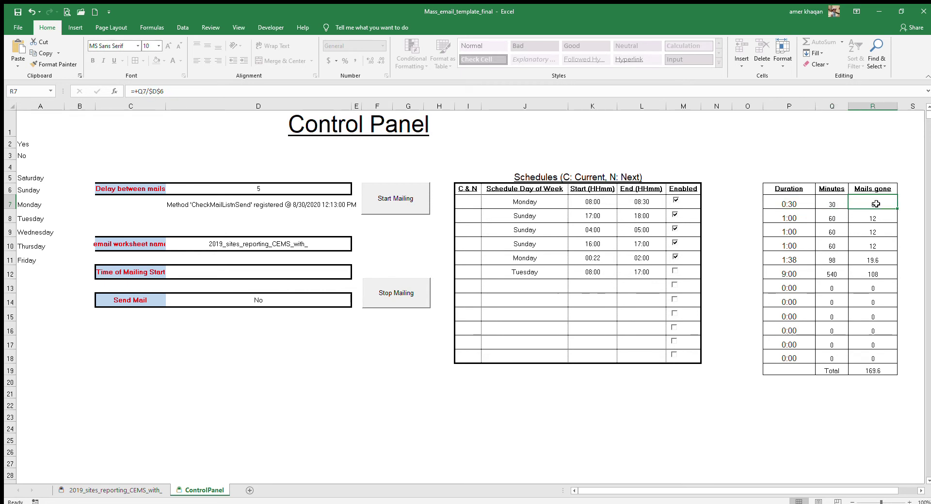
click(319, 192)
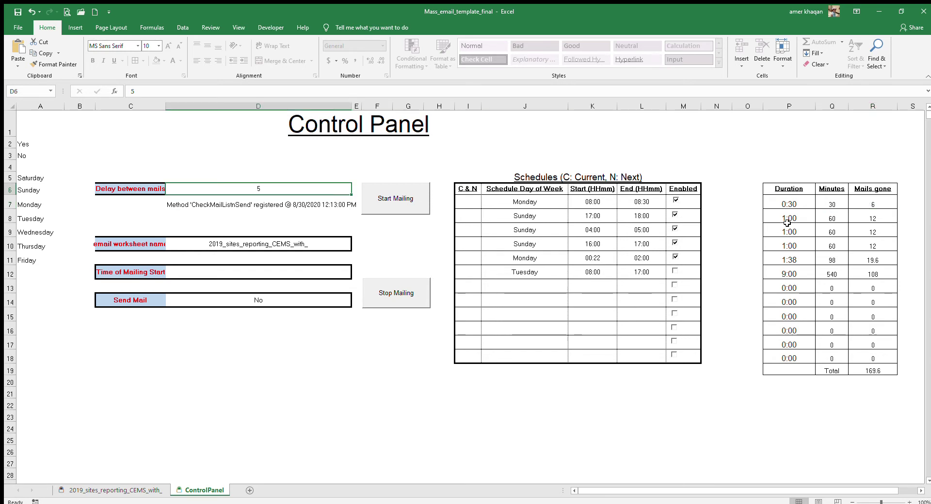
click(861, 207)
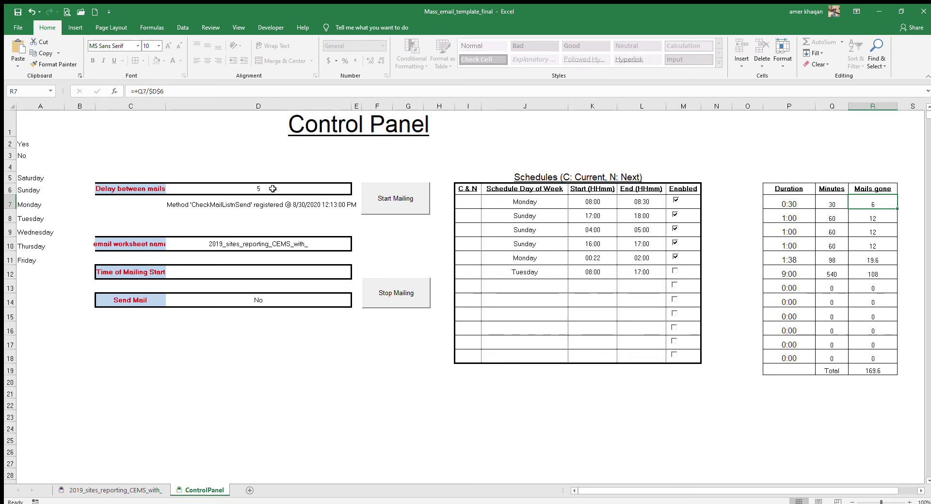
click(297, 192)
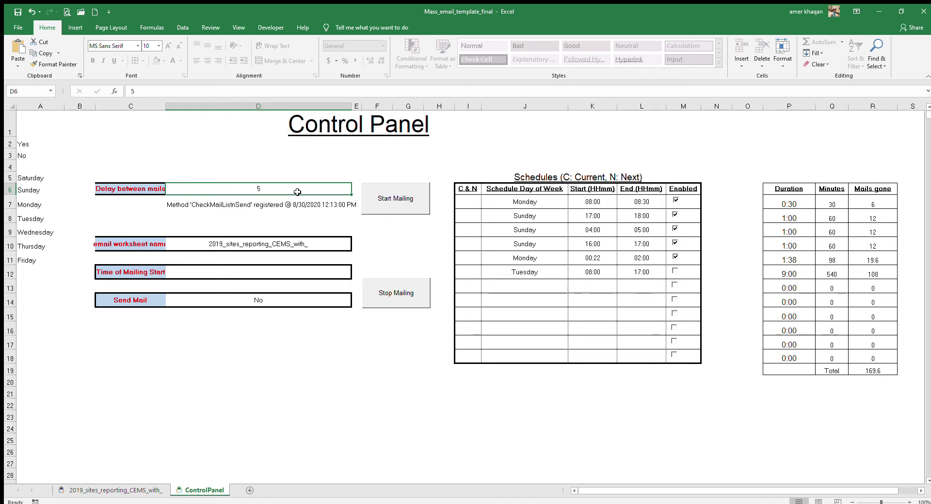
Set the delay between mails to 10, check R7's formula, then start and stop mailing.
text(10)
key(Return)
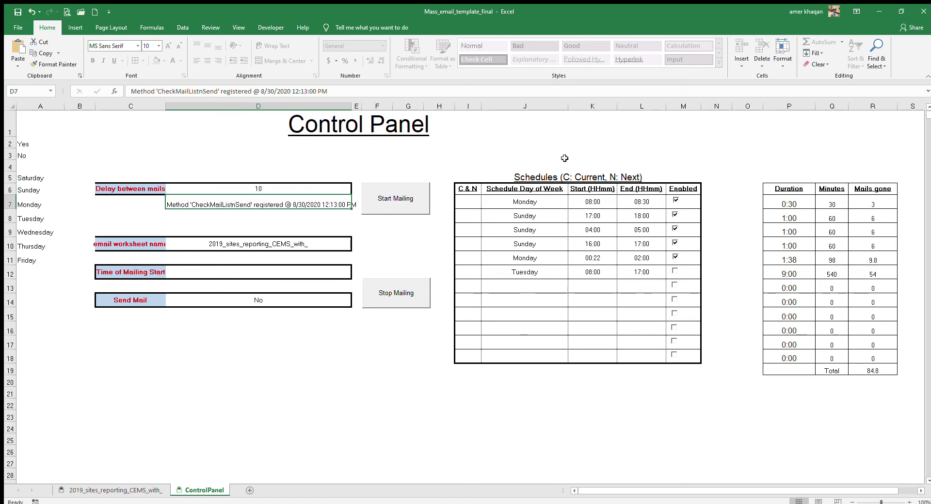
click(876, 204)
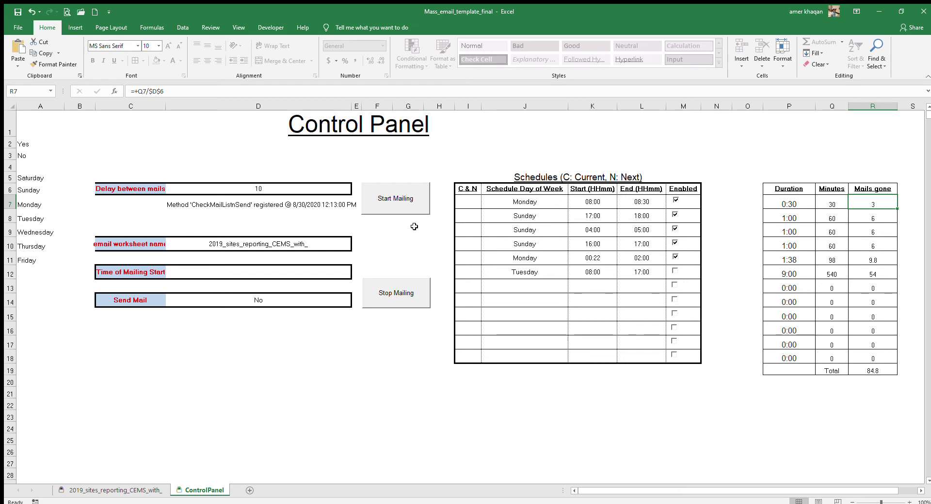
click(395, 199)
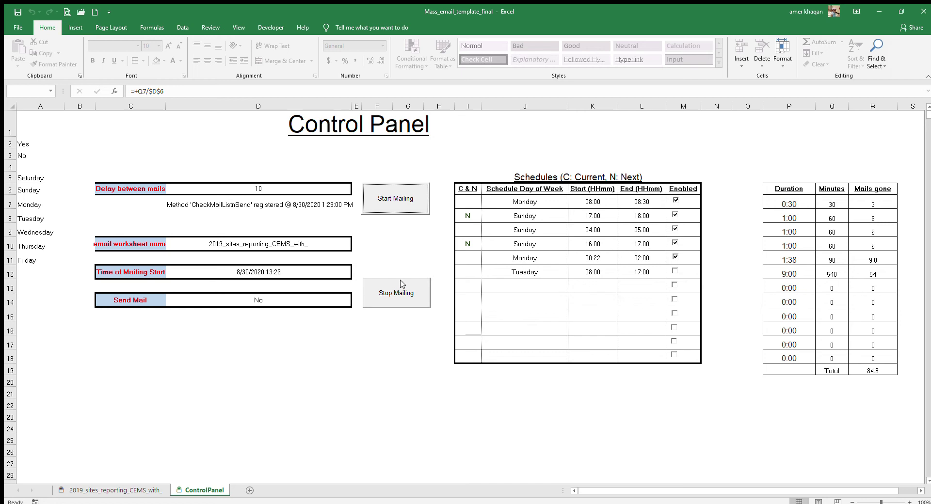
click(392, 295)
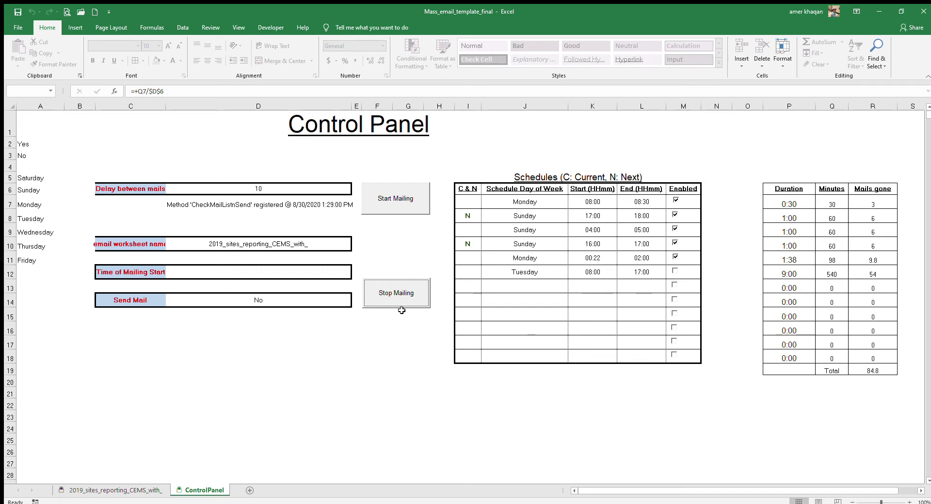
On the email list sheet, replace the first row's contact name and recipient address with test text.
click(136, 491)
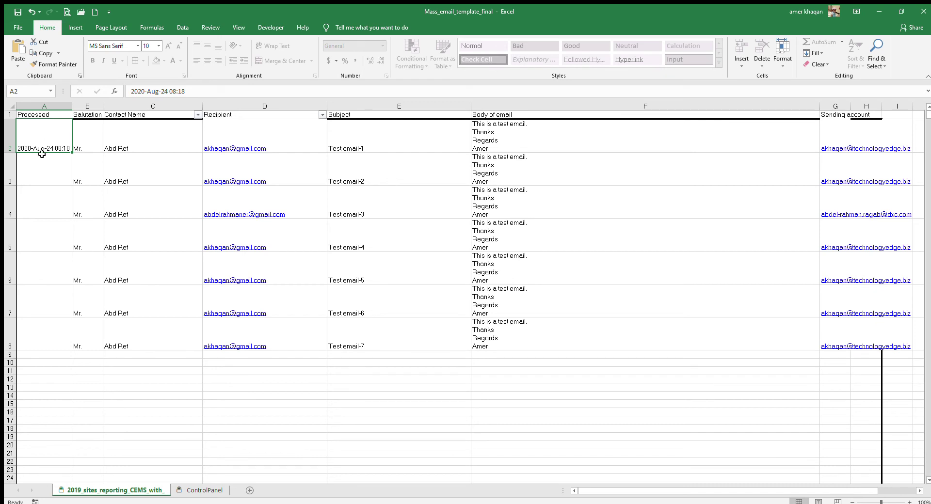
click(91, 145)
click(162, 149)
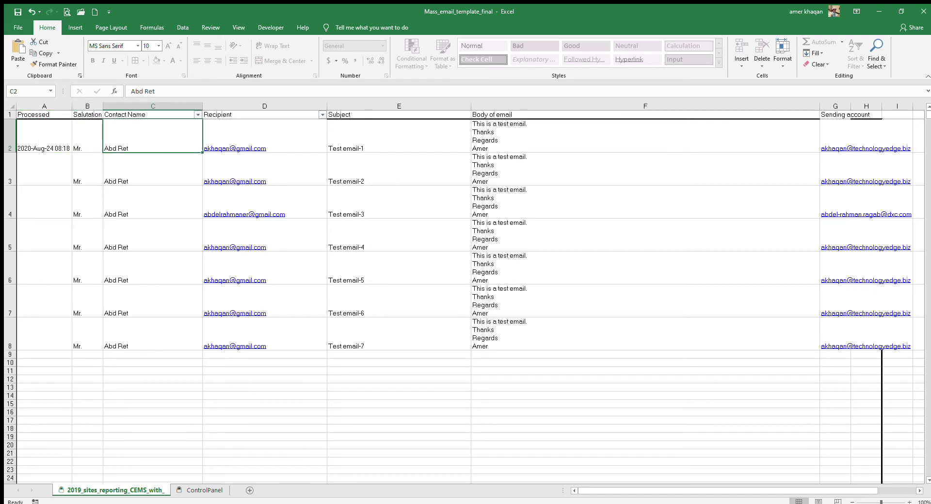
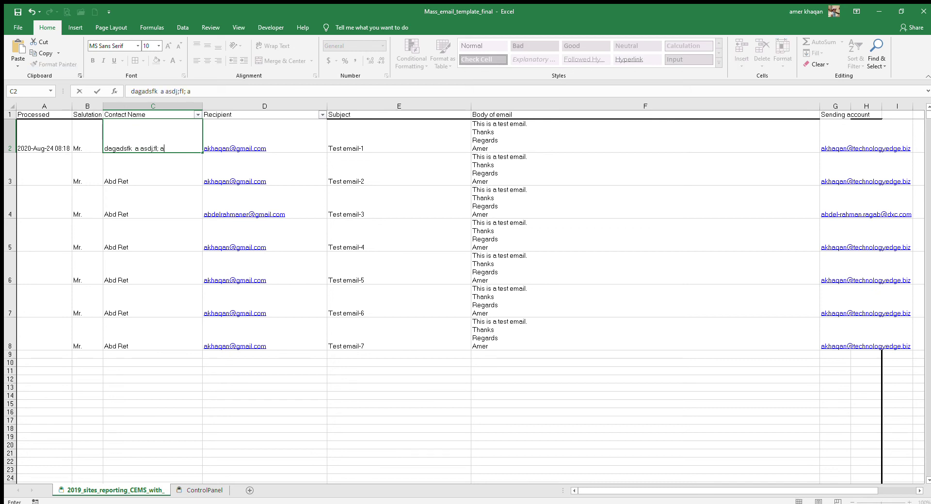
key(Tab)
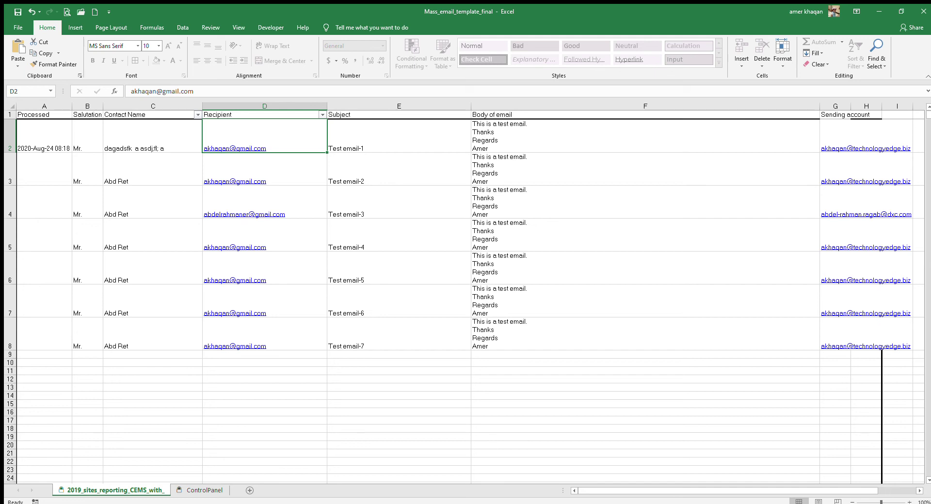
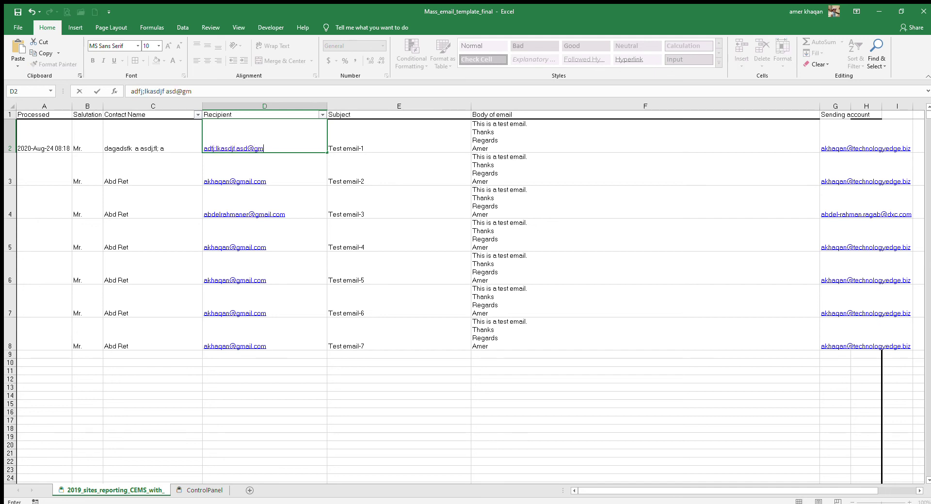
key(Tab)
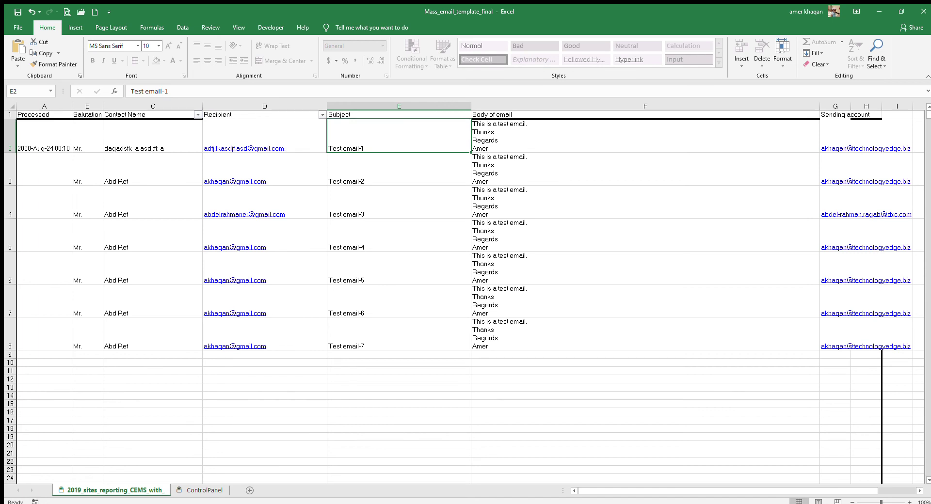
Overwrite the first row's subject and email body with random test text.
text(as dfkl lkja f l )
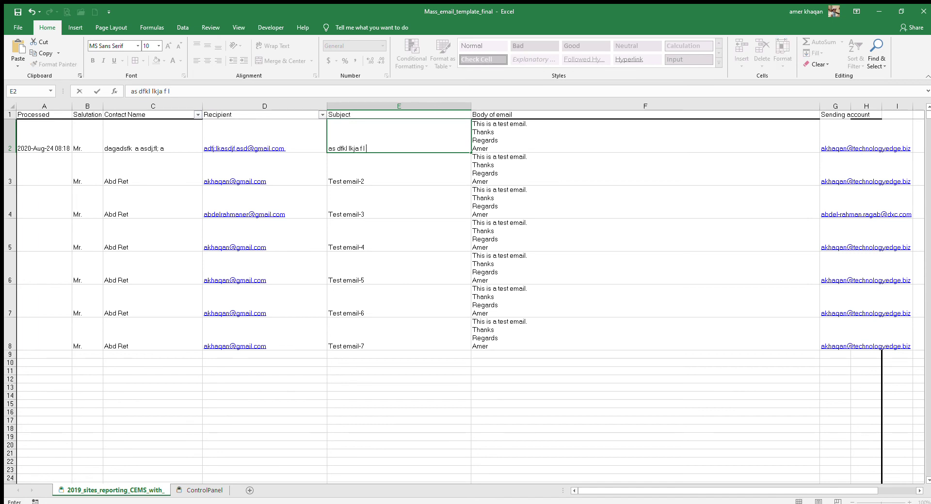
text( asdjl)
key(Down)
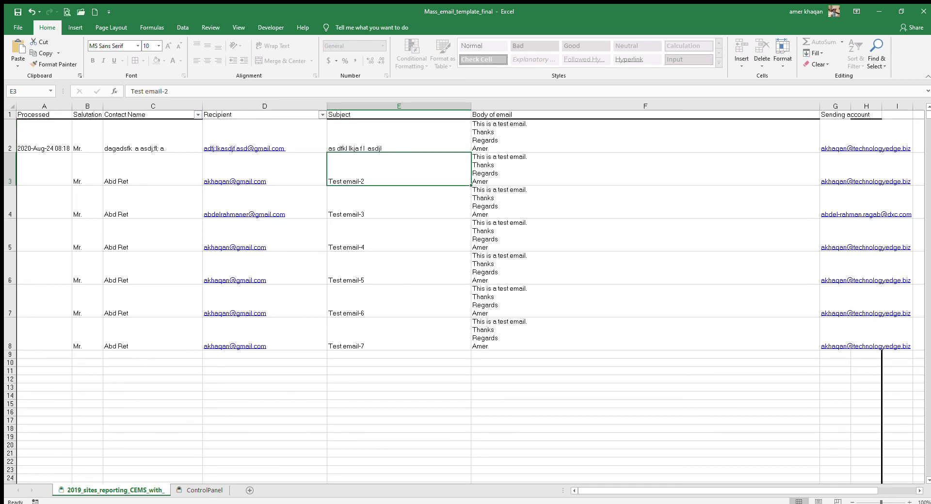
key(Down)
key(Up)
key(Up)
key(Right)
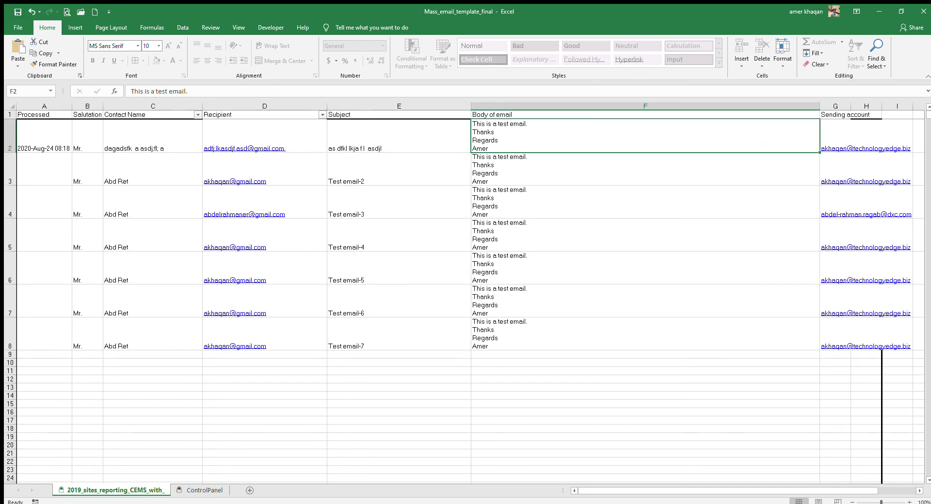
text(a dsfjklkl; hadsf l;j lfdas)
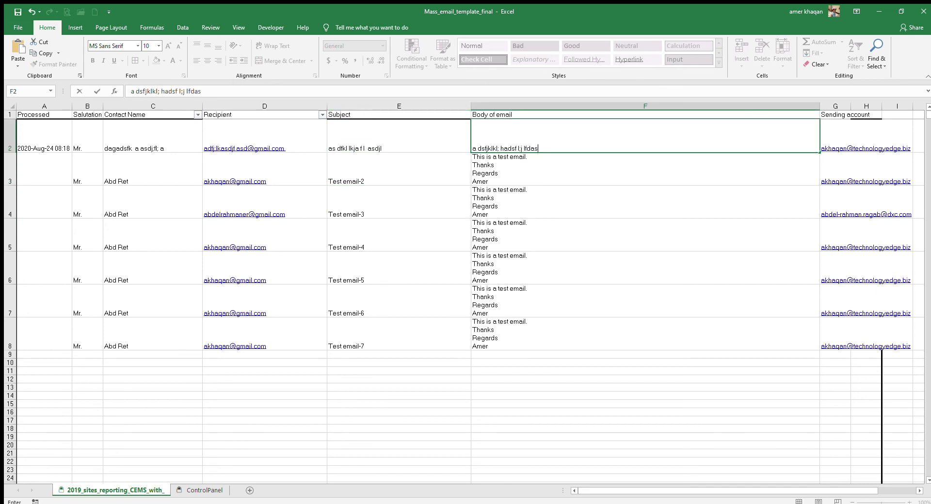
text(j l;asdg asd)
key(Return)
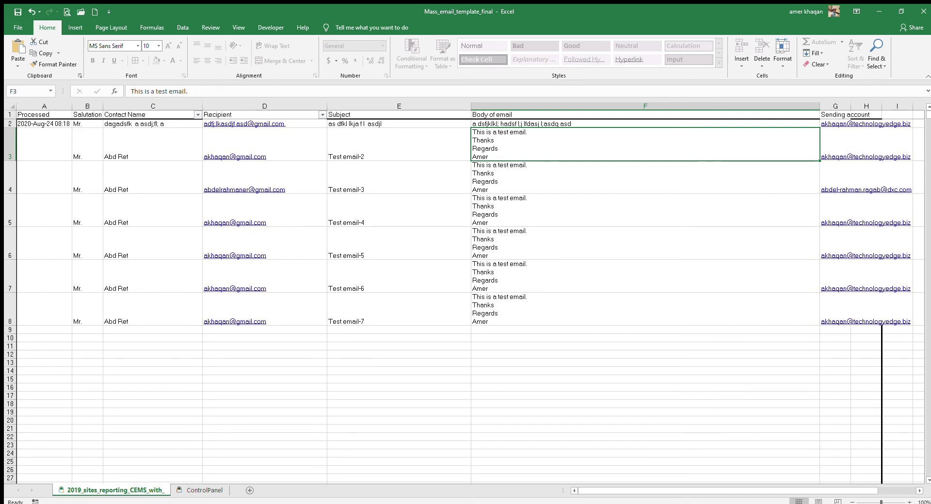
click(570, 125)
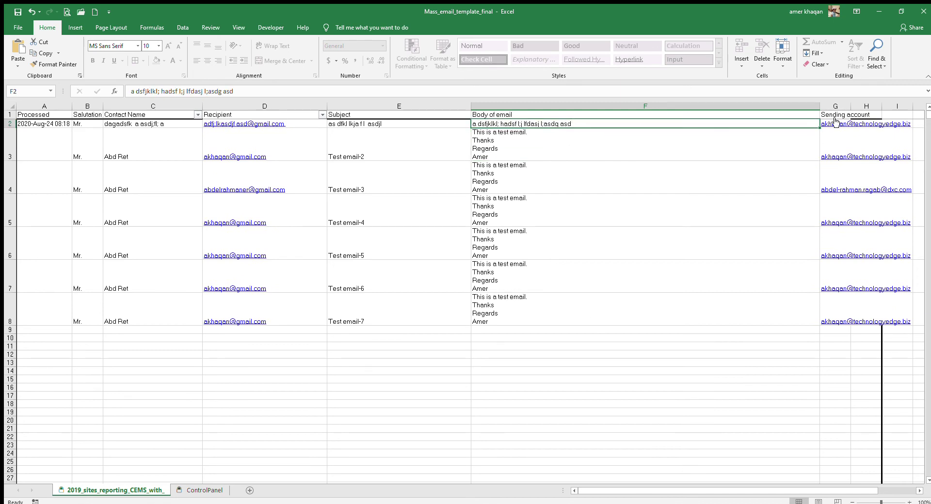
key(Right)
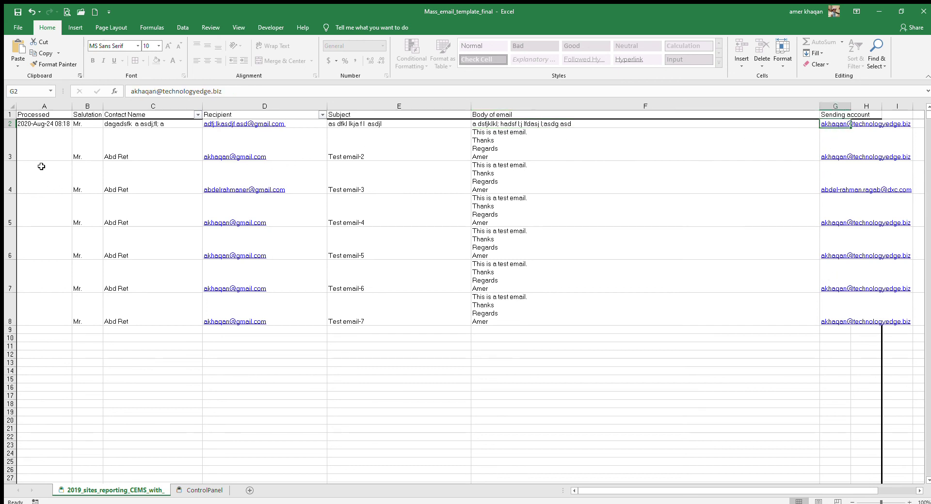
Review the email rows and their Processed cells, then go back to the ControlPanel sheet.
mouse_move(42, 150)
mouse_down()
mouse_move(729, 148)
mouse_move(862, 344)
mouse_move(852, 358)
mouse_up()
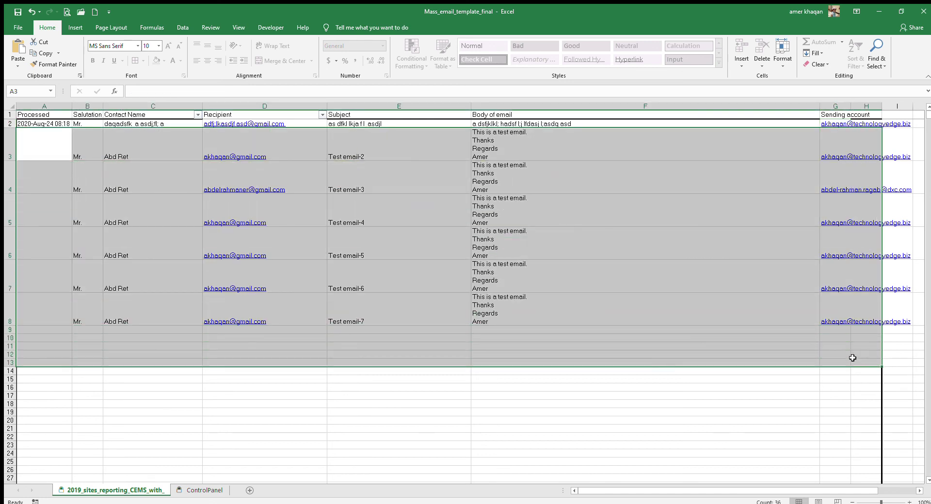
click(591, 389)
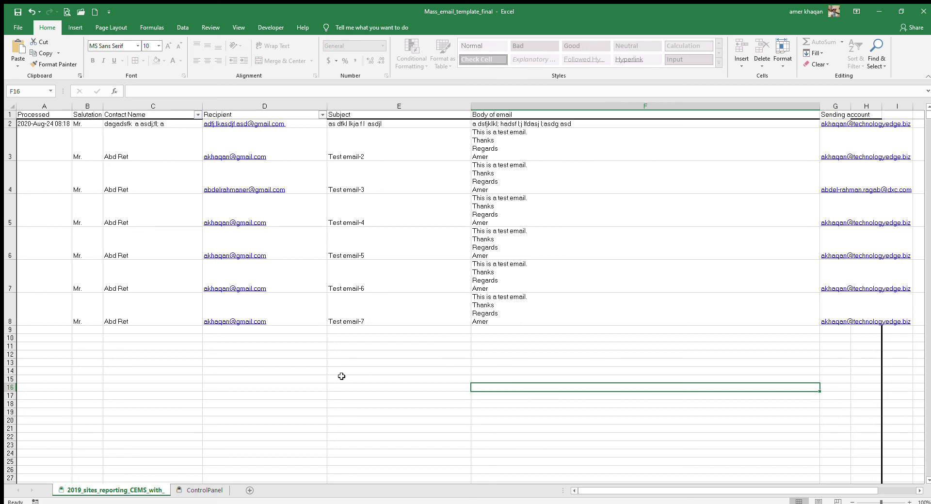
click(47, 146)
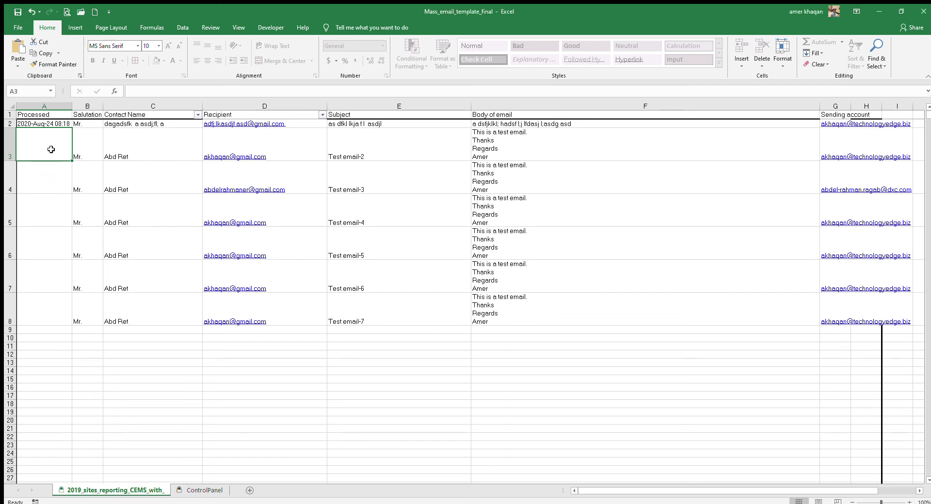
click(52, 175)
click(53, 212)
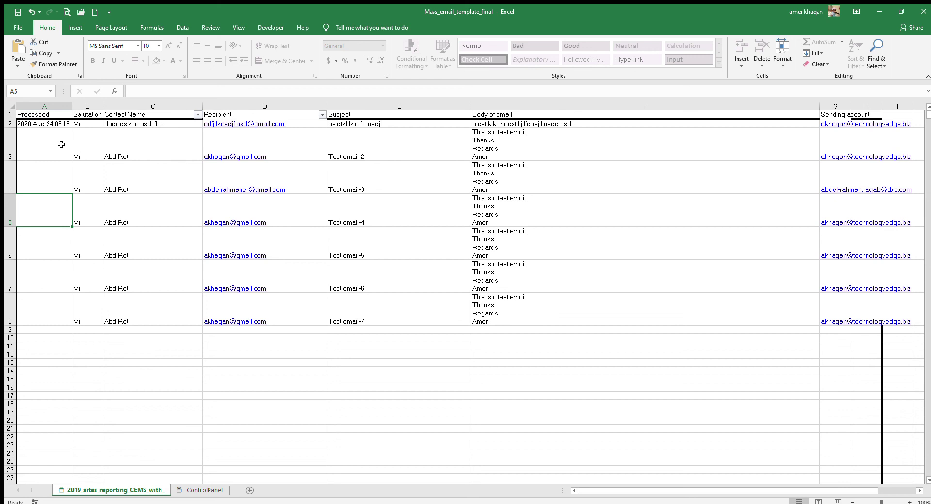
click(203, 490)
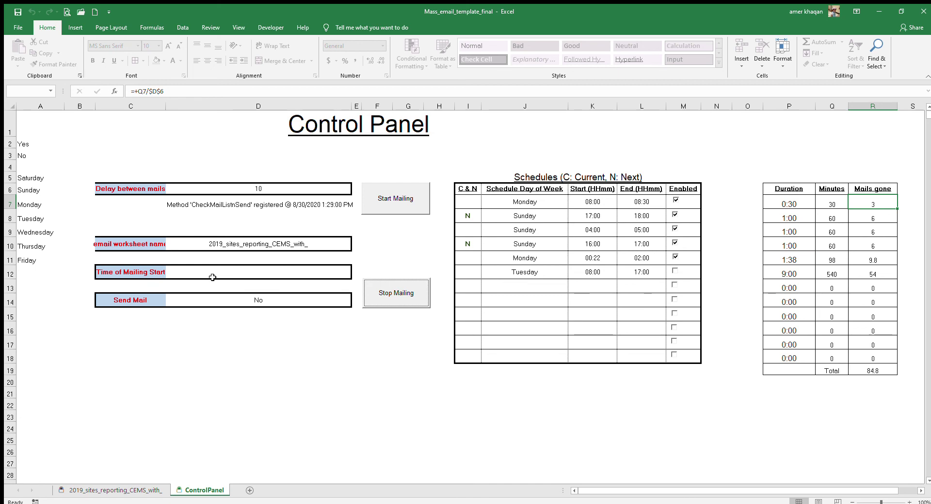
click(341, 303)
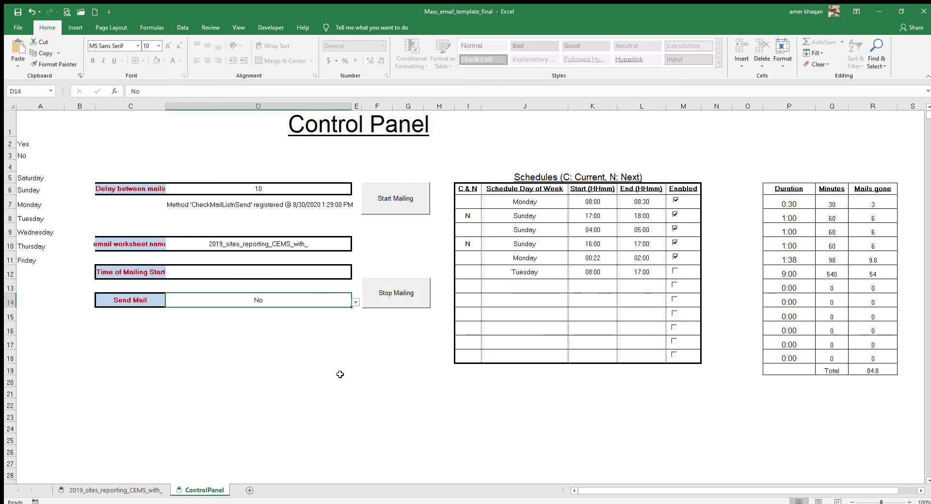